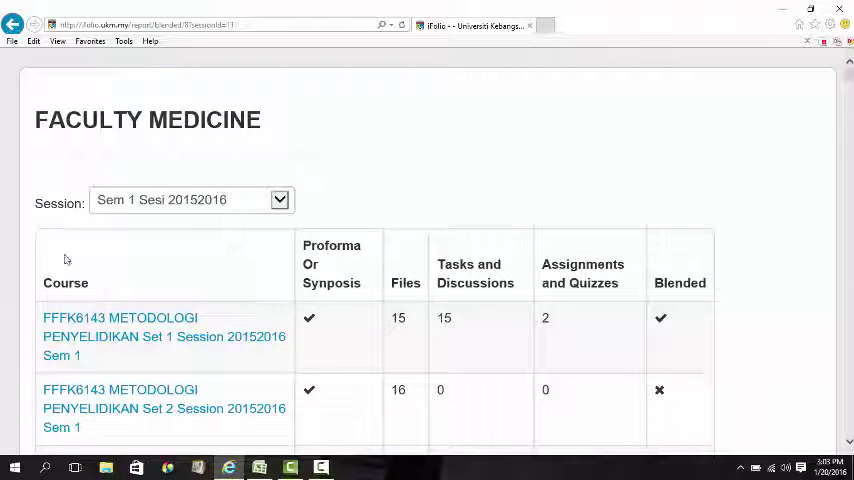
# Drag from the Course header down through the course rows, auto-scrolling toward the report's end.
pyautogui.moveTo(310, 319); pyautogui.dragTo(395, 363)
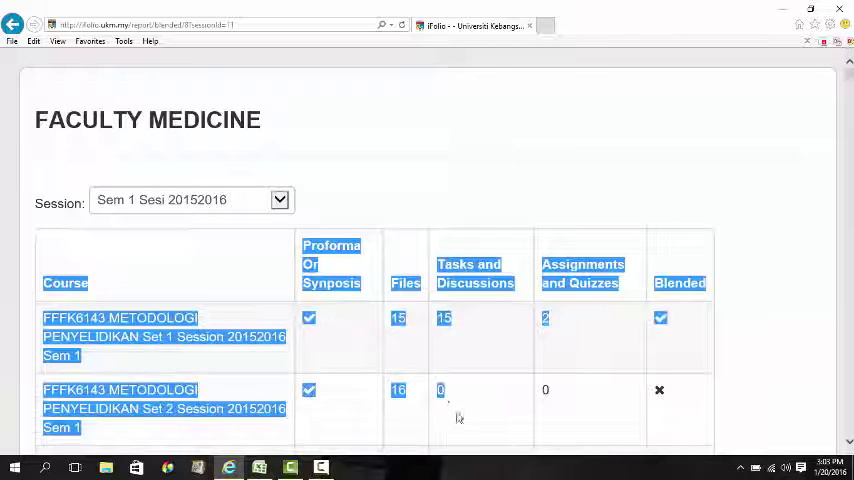
pyautogui.moveTo(458, 418)
pyautogui.mouseDown()
pyautogui.moveTo(606, 470)
pyautogui.moveTo(685, 473)
pyautogui.mouseUp()
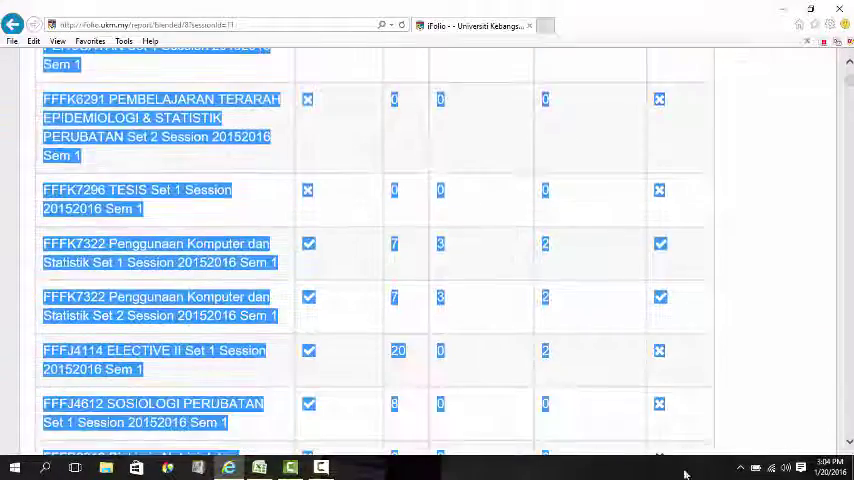
pyautogui.moveTo(685, 473)
pyautogui.mouseDown()
pyautogui.moveTo(680, 478)
pyautogui.moveTo(681, 432)
pyautogui.mouseUp()
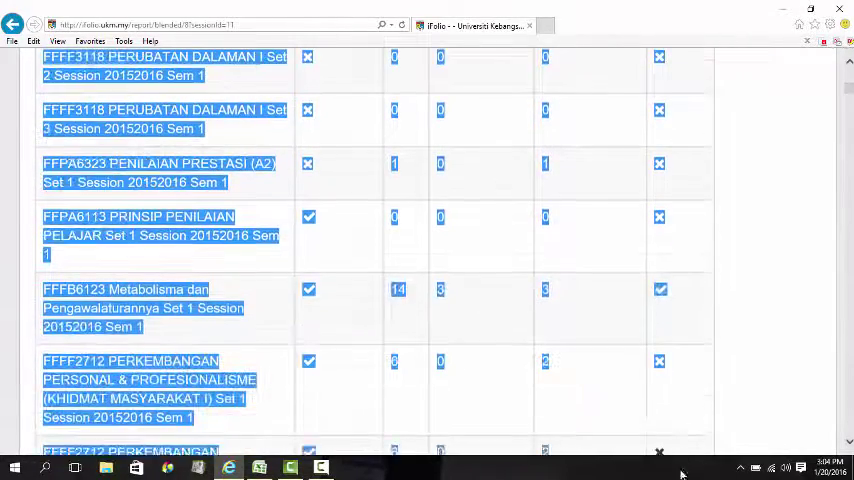
pyautogui.moveTo(681, 474); pyautogui.dragTo(681, 446)
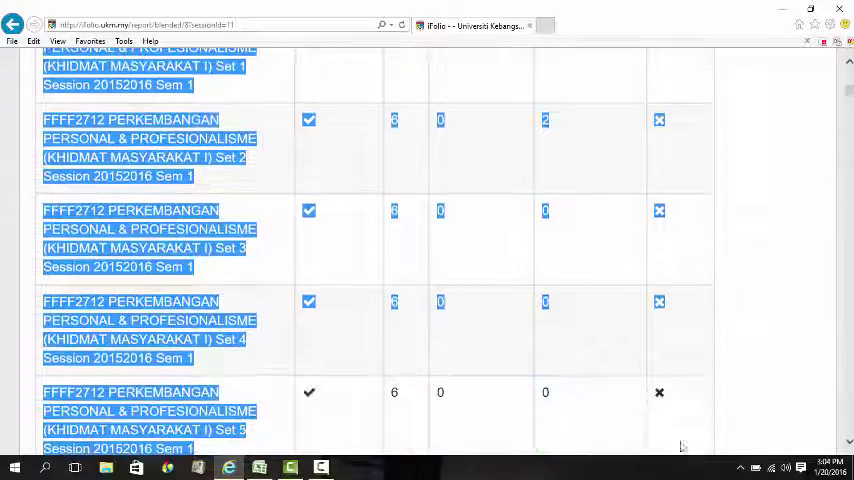
pyautogui.moveTo(681, 400)
pyautogui.mouseDown()
pyautogui.moveTo(703, 478)
pyautogui.moveTo(694, 414)
pyautogui.moveTo(698, 440)
pyautogui.mouseUp()
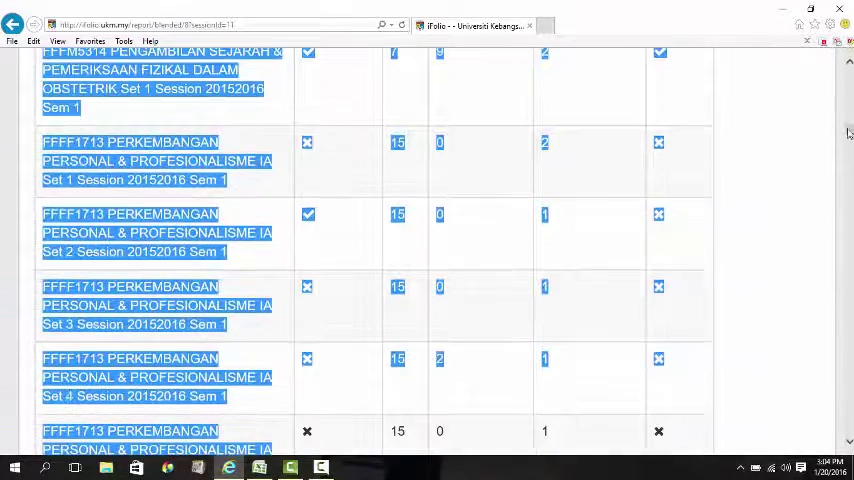
pyautogui.moveTo(848, 135); pyautogui.dragTo(848, 432)
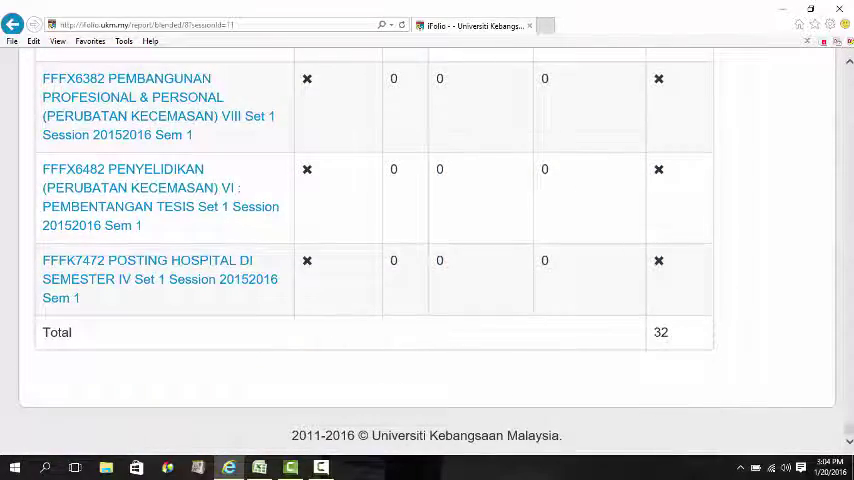
# Shift-extend the selection to the Total row showing 32.
pyautogui.keyDown('shift'); pyautogui.click(696, 332); pyautogui.keyUp('shift')
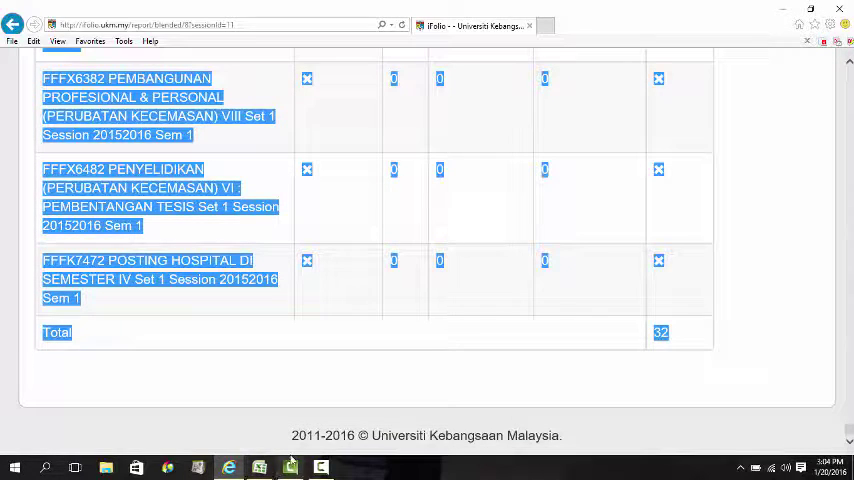
# Paste the copied iFolio course table into cell A1 of the blank Excel workbook.
pyautogui.click(260, 468)
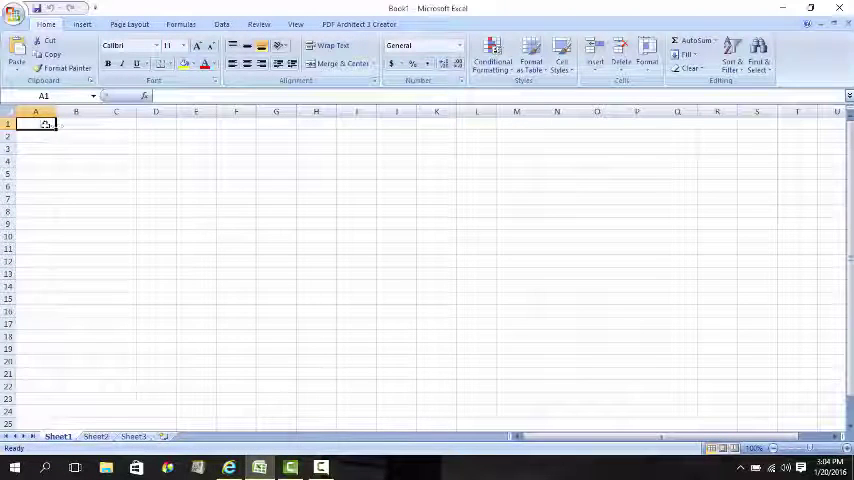
pyautogui.rightClick(33, 122)
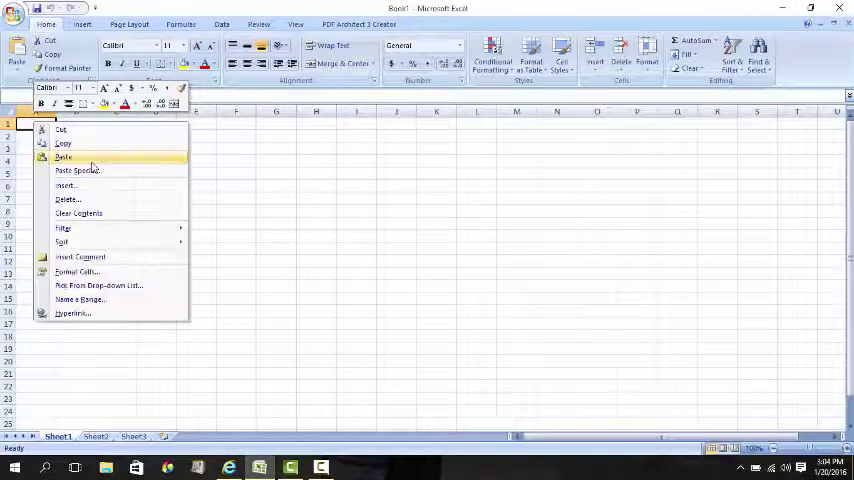
pyautogui.click(91, 159)
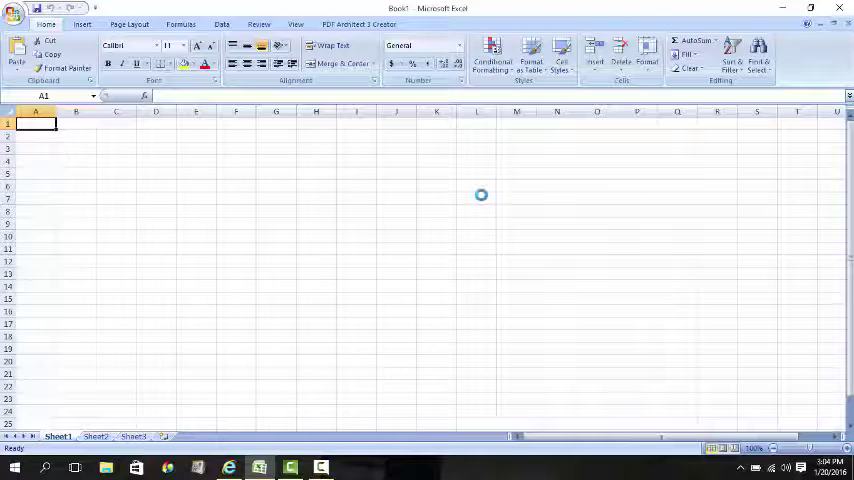